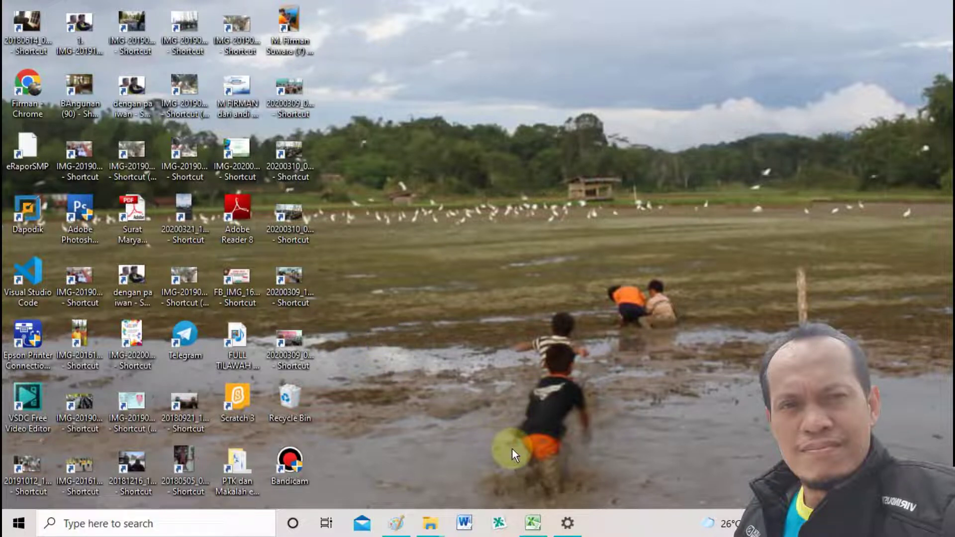
Restore the Microsoft Excel ABSEN 1 workbook window from the taskbar
click(532, 527)
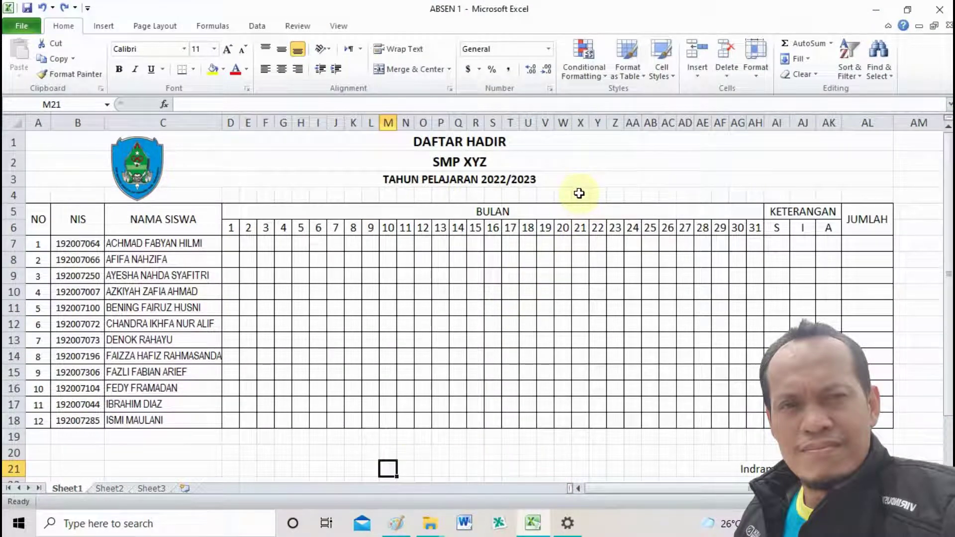
scroll(577, 261, down, 3)
scroll(571, 261, up, 3)
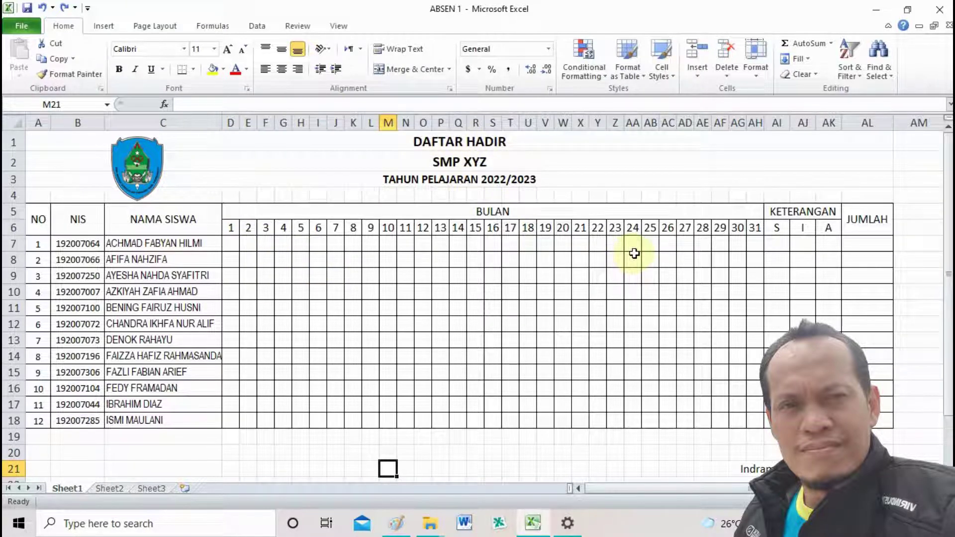
Change the font colour of the SMP XYZ line in cell A2 to light blue
click(477, 145)
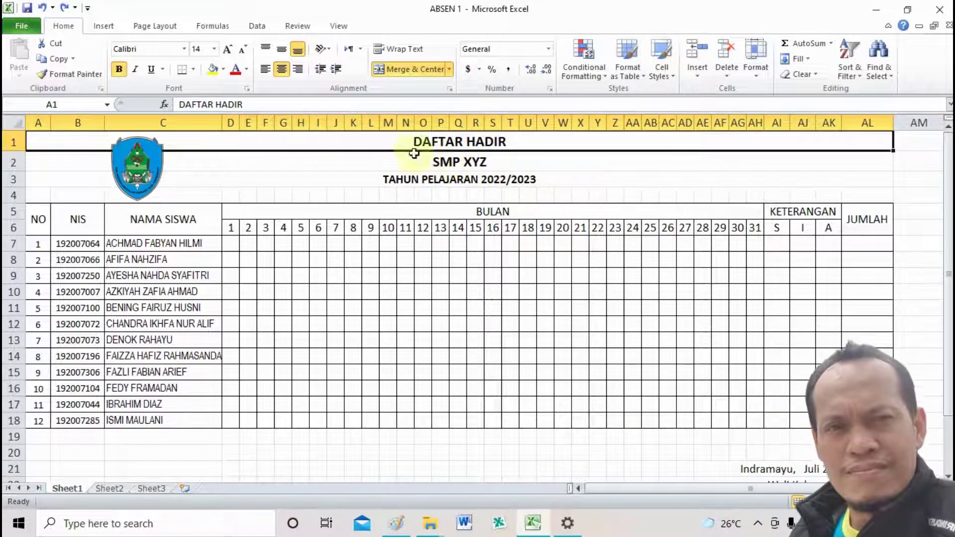
click(386, 164)
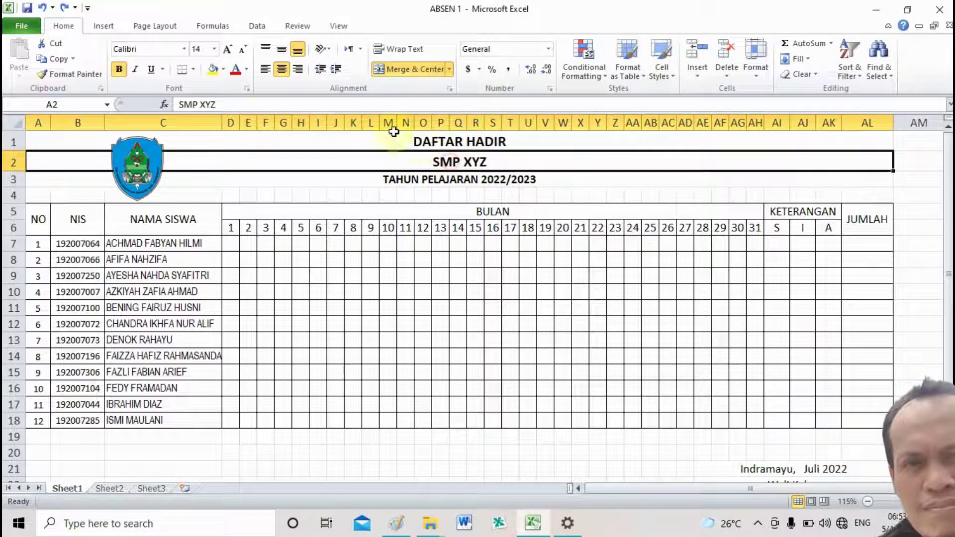
click(448, 179)
click(475, 161)
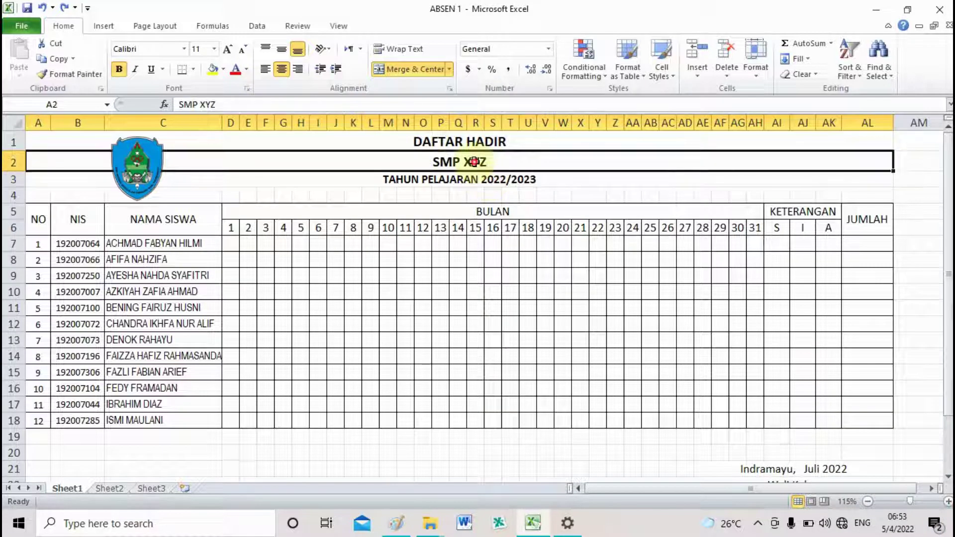
click(246, 69)
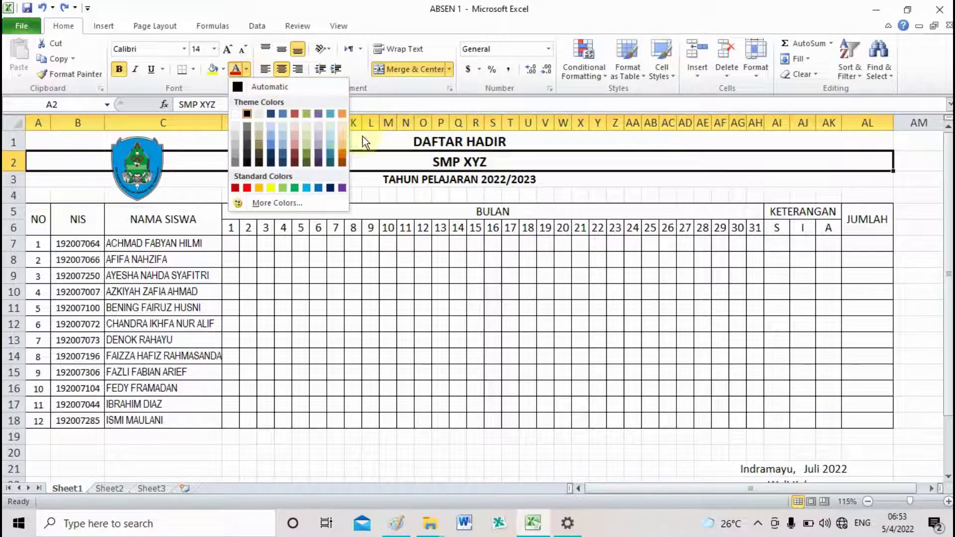
click(306, 188)
click(390, 182)
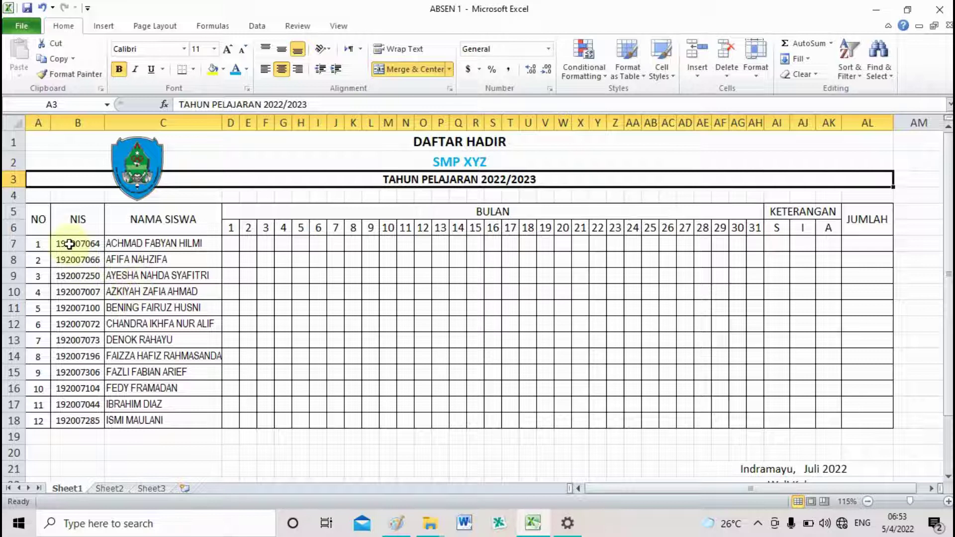
Fill header rows A5:AL6, NO through JUMLAH, with a blue background via Format Cells
drag(42, 220, 750, 231)
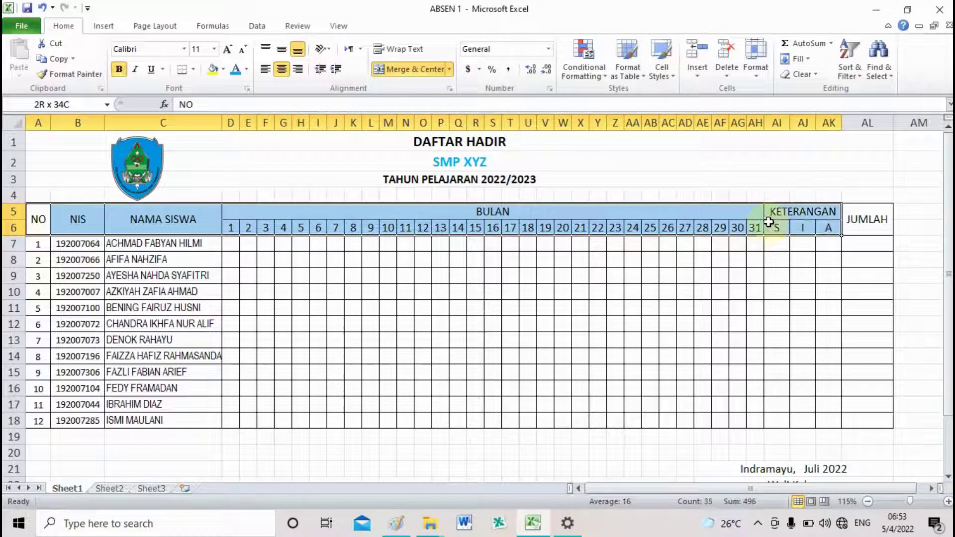
drag(758, 228, 829, 243)
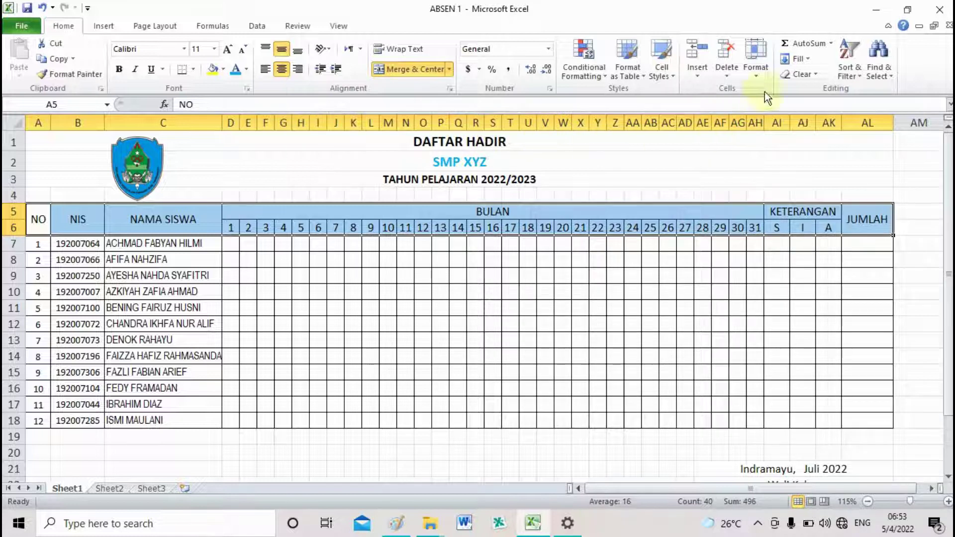
click(756, 77)
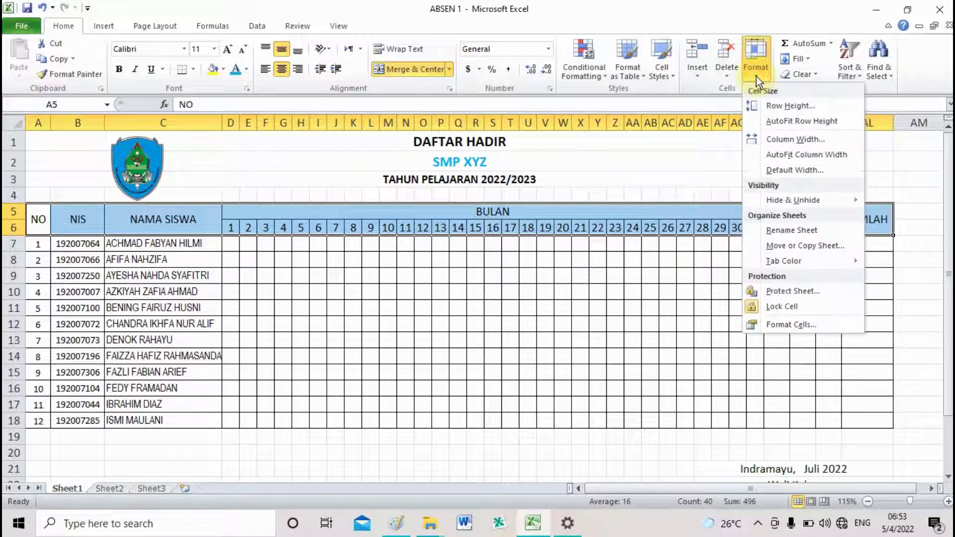
click(818, 323)
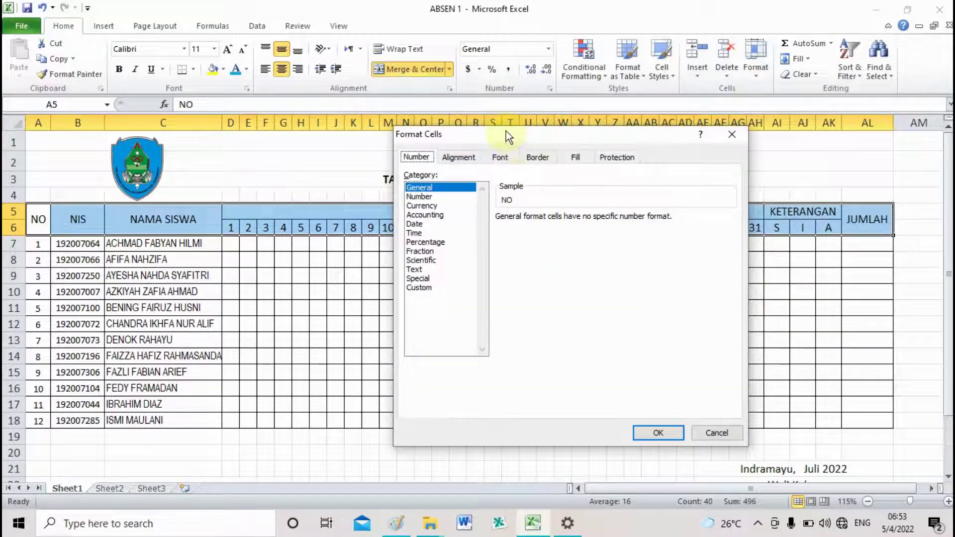
drag(530, 129, 535, 128)
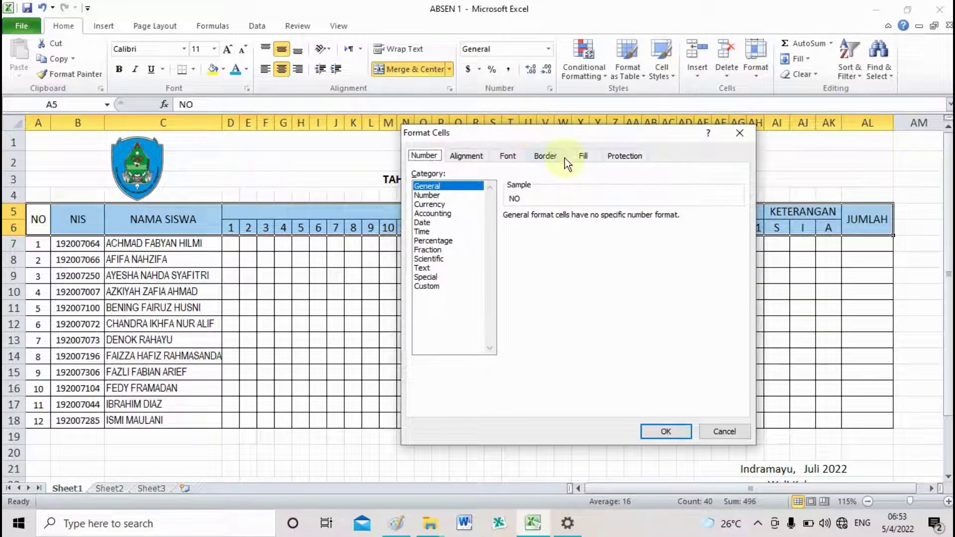
click(546, 156)
click(583, 156)
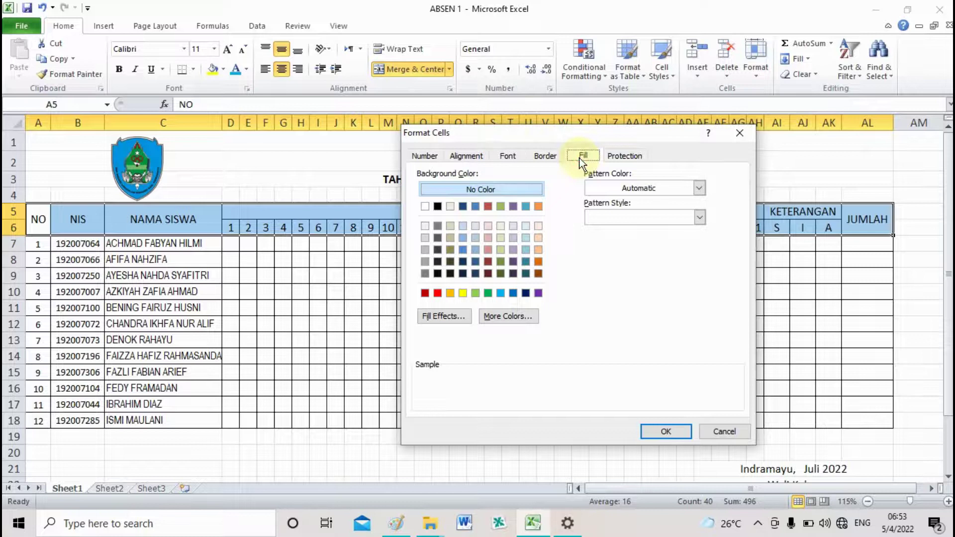
click(551, 155)
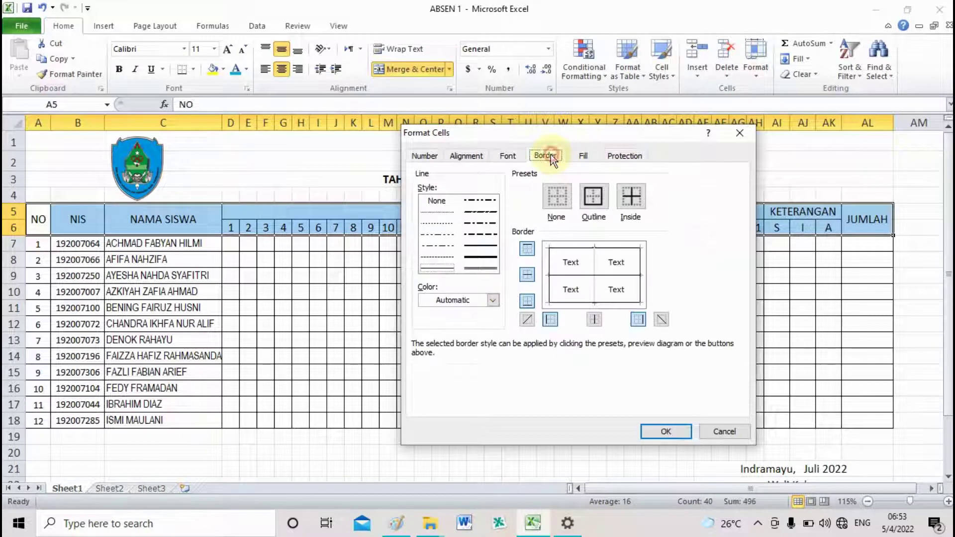
click(581, 155)
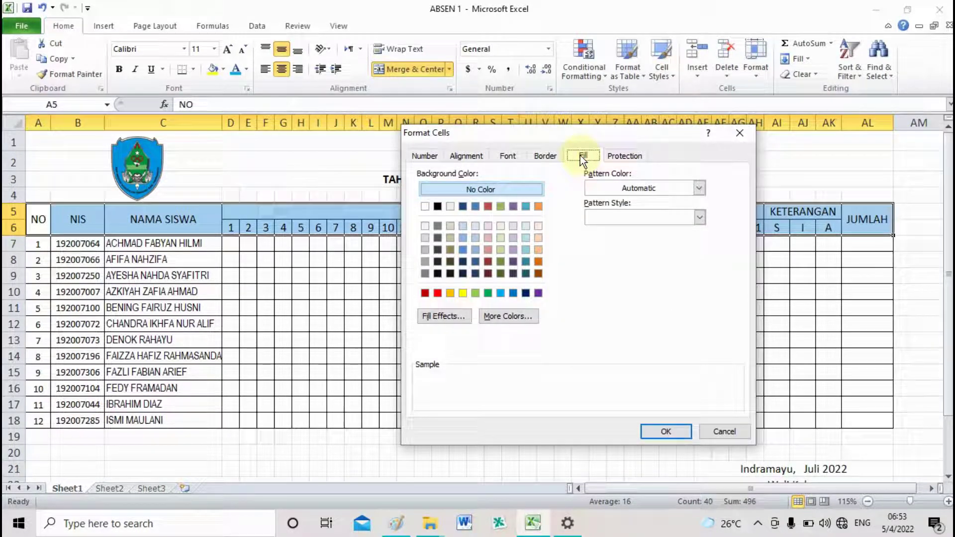
click(542, 155)
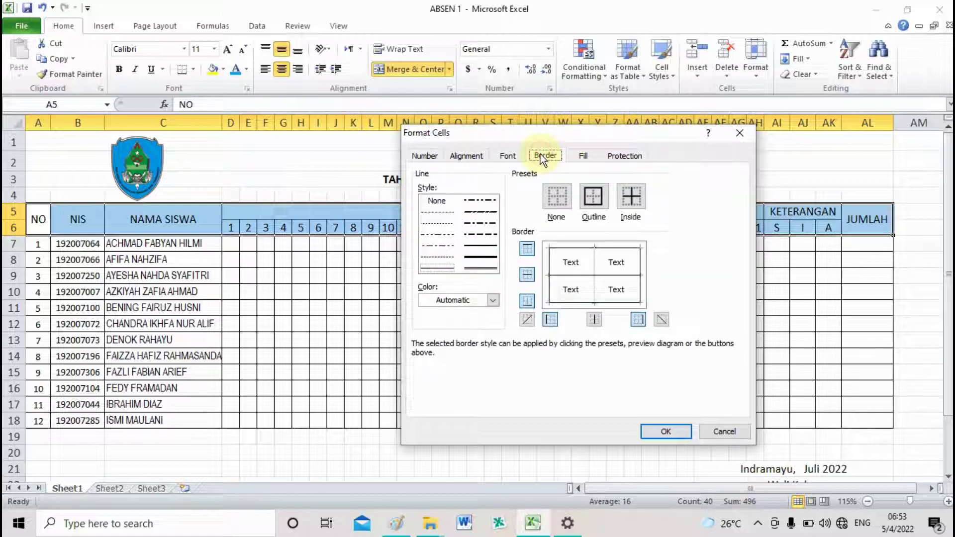
click(586, 156)
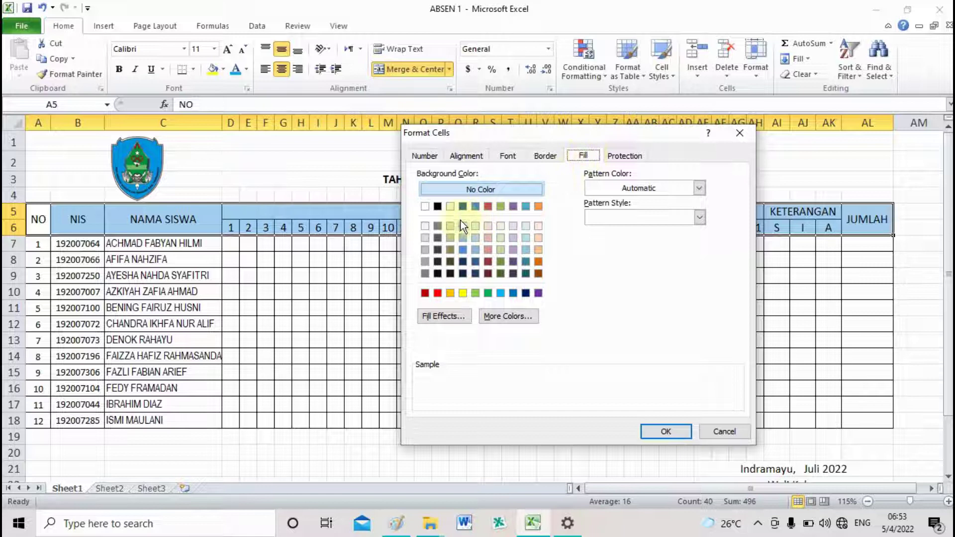
click(463, 250)
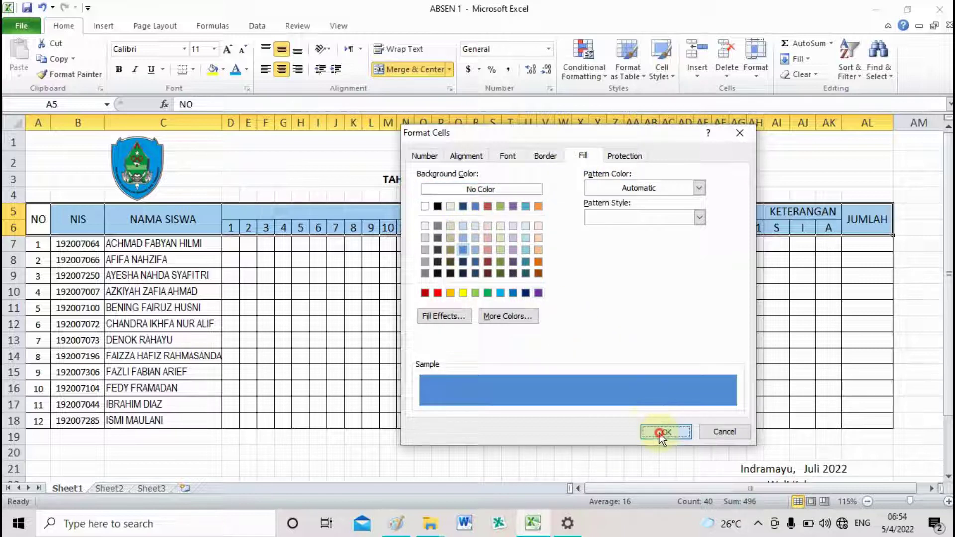
click(660, 432)
click(615, 356)
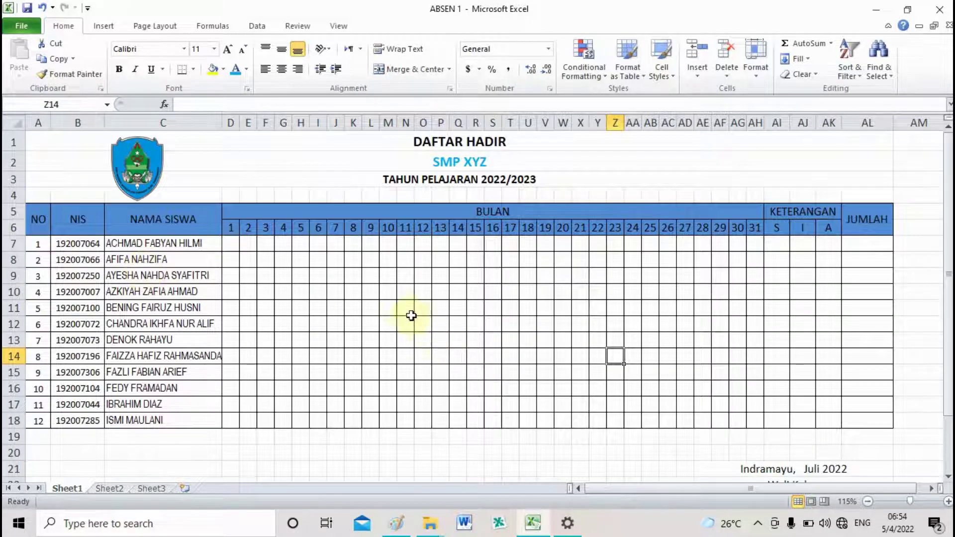
Edit the merged month label so it reads 'BULAN : JULI'
click(266, 215)
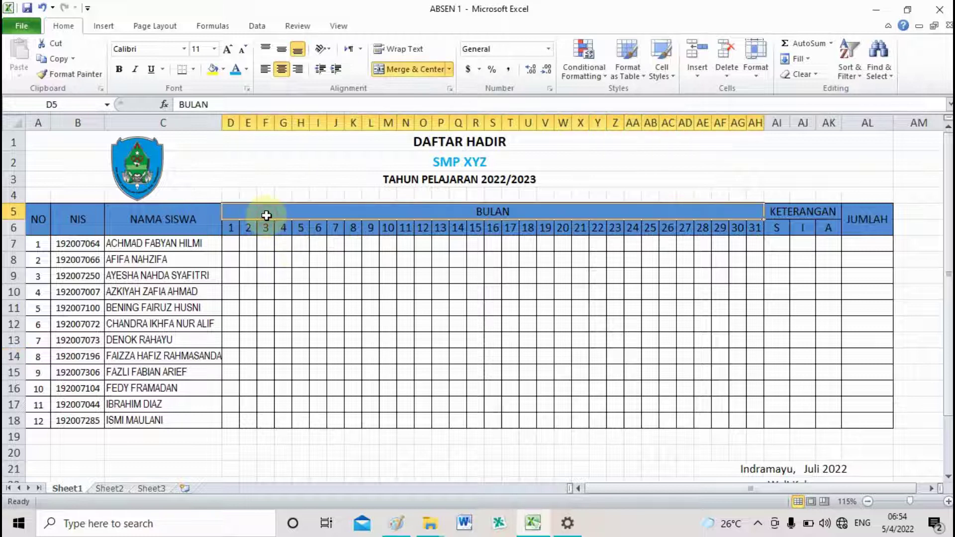
click(280, 109)
text(: JULI)
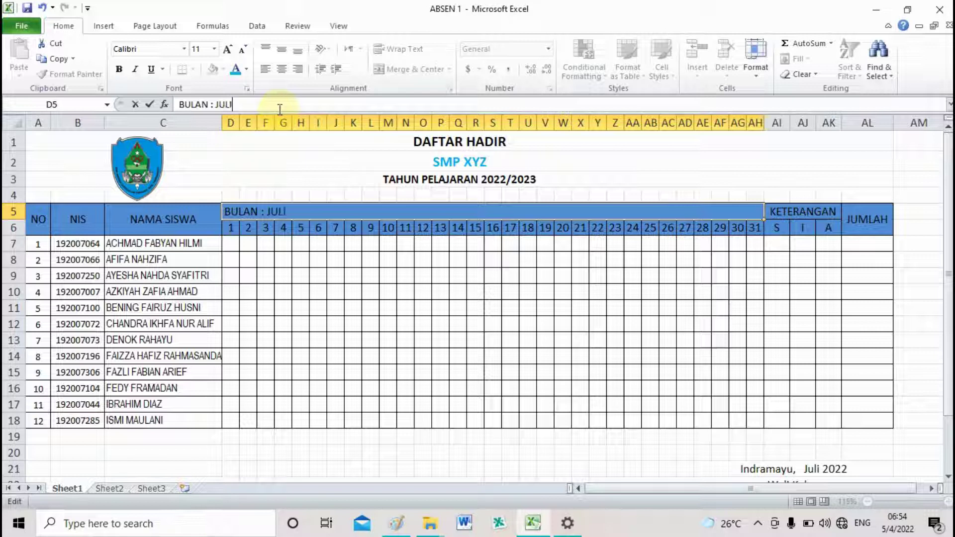
key(Return)
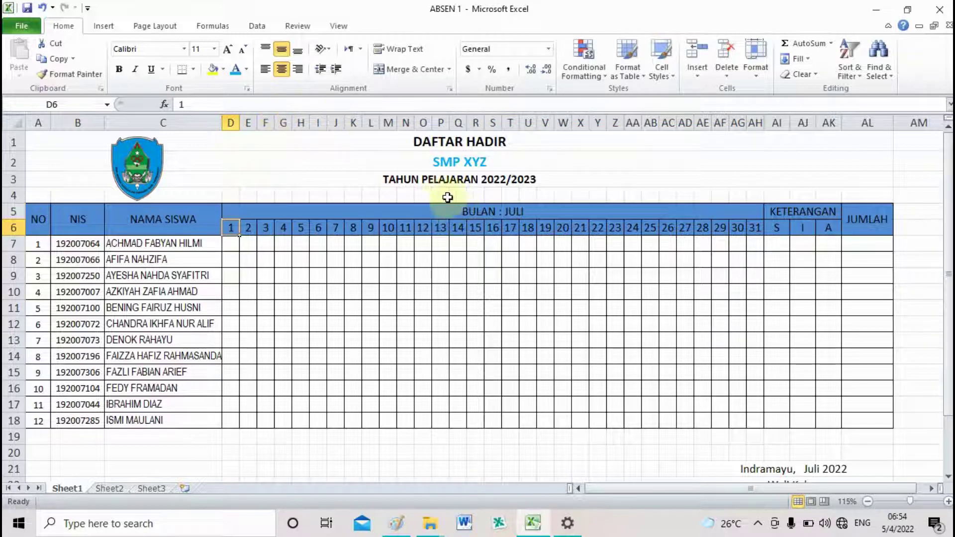
Give the merged BULAN : JULI cell a yellow fill through Format Cells
click(340, 217)
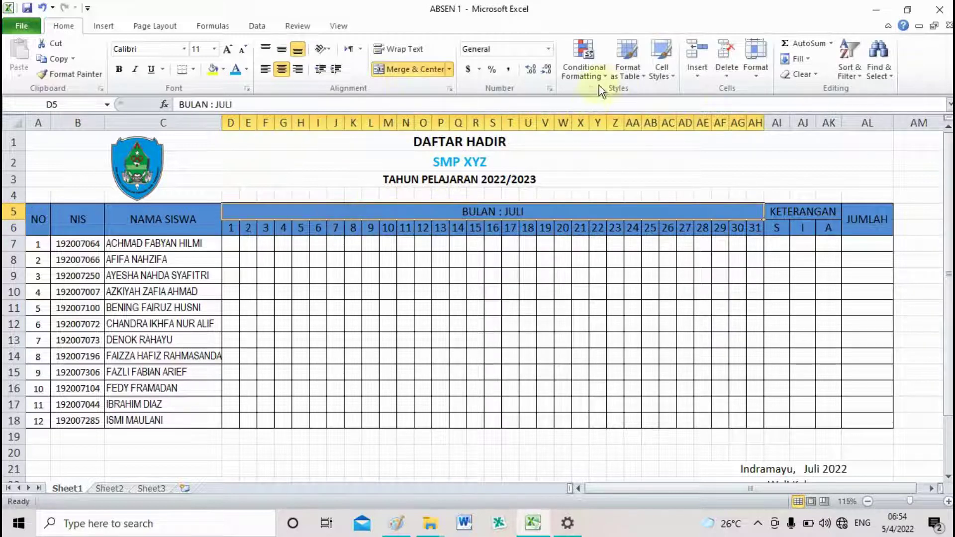
click(757, 75)
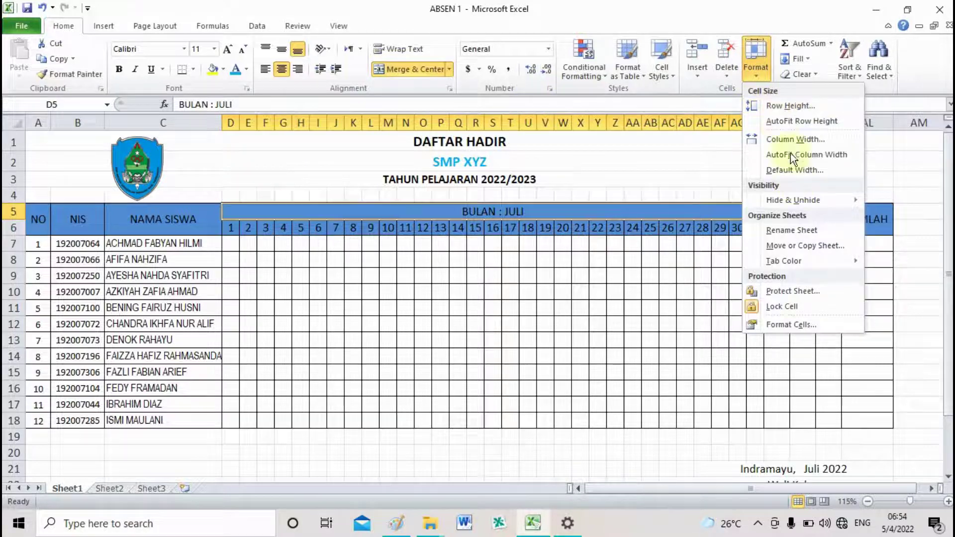
click(813, 327)
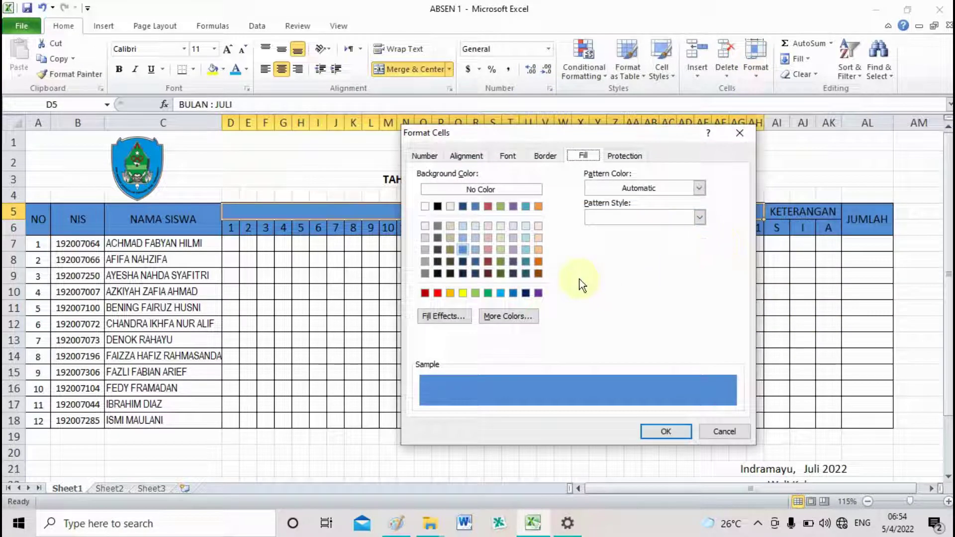
click(462, 292)
click(662, 431)
click(661, 389)
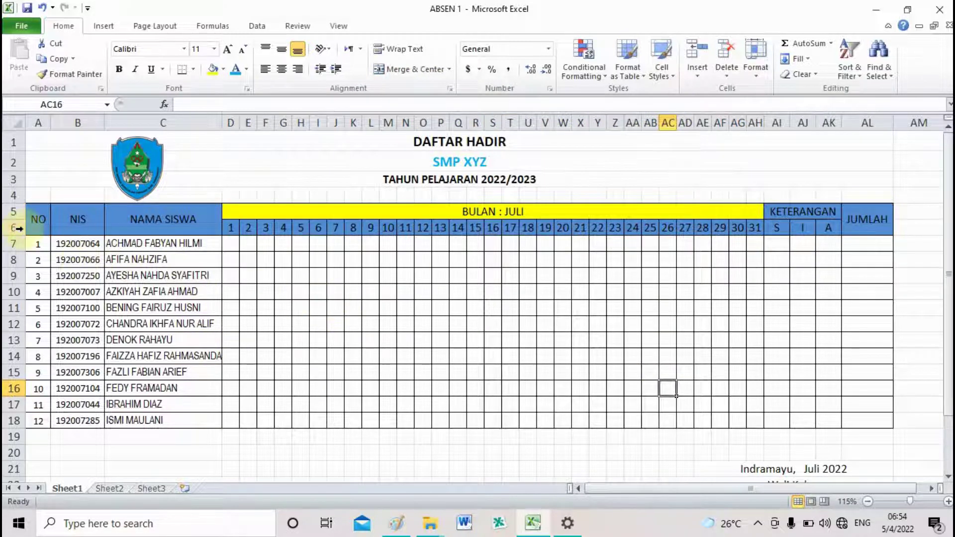
Apply a light grey fill to the student data range A7:AL18 via Format Cells
drag(42, 246, 723, 388)
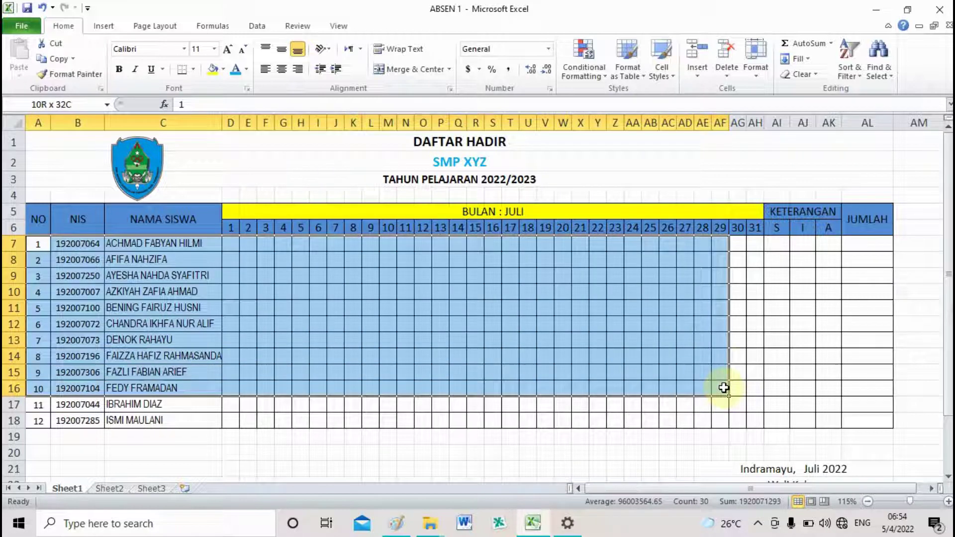
drag(724, 388, 881, 425)
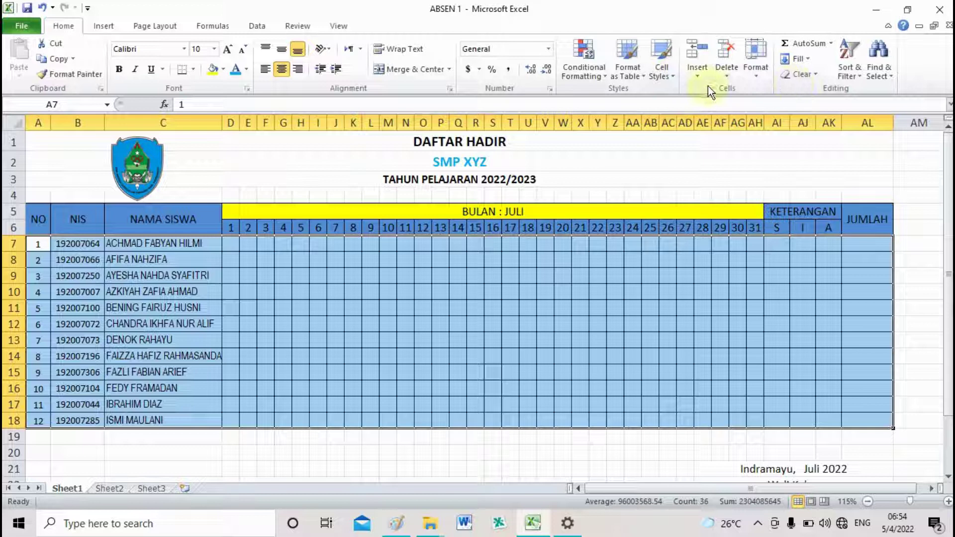
click(756, 75)
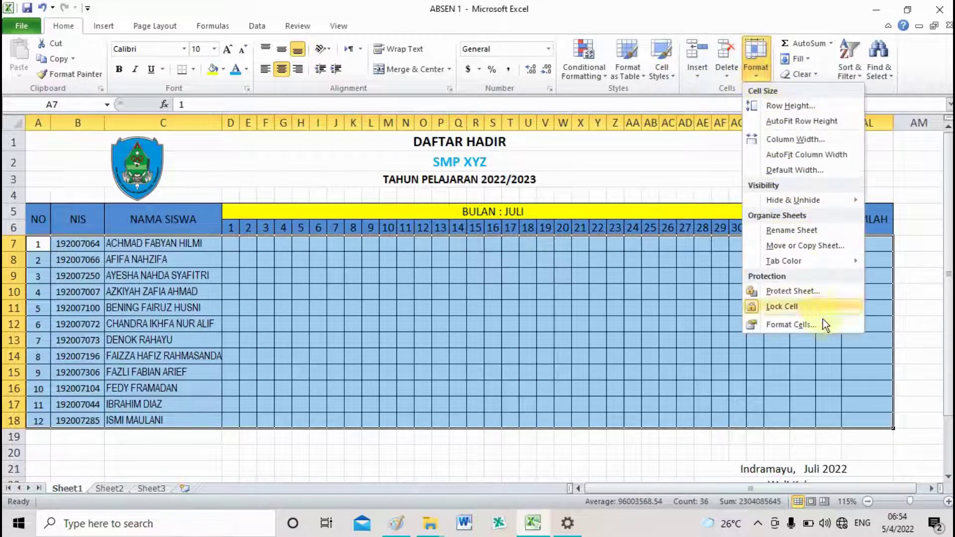
click(821, 324)
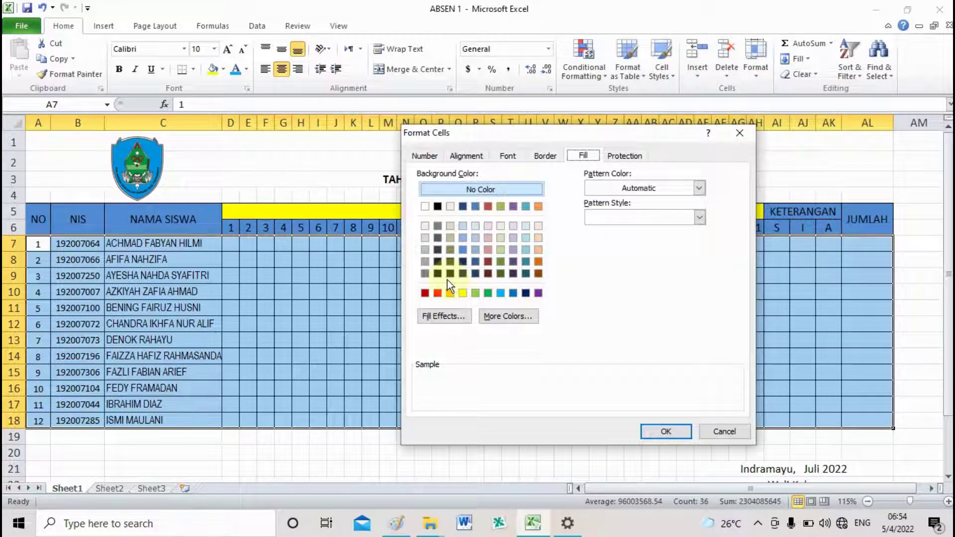
click(426, 238)
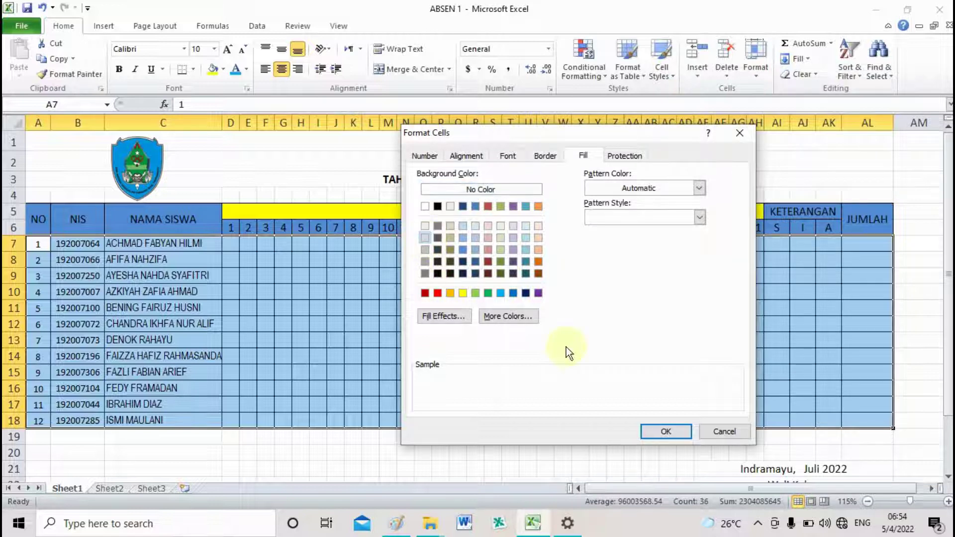
click(658, 433)
click(633, 468)
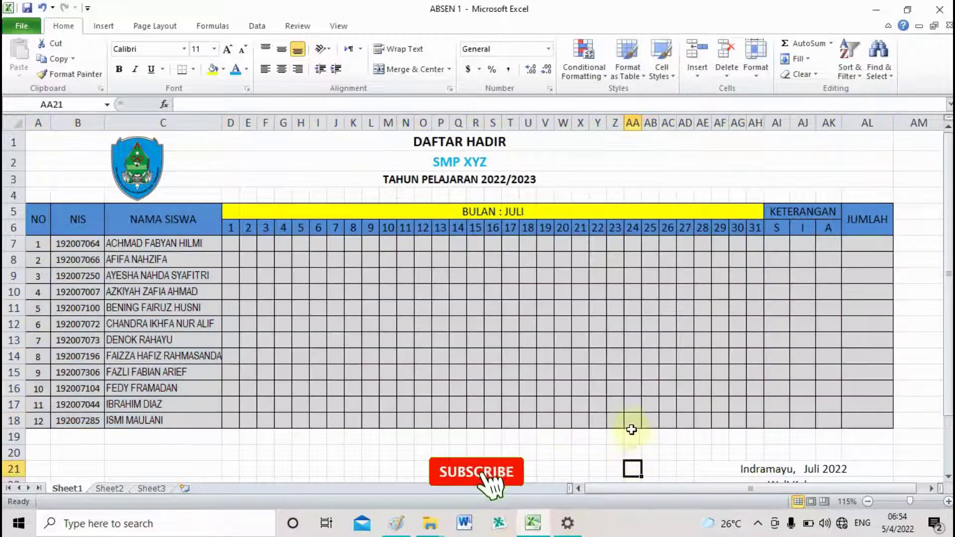
scroll(559, 365, down, 2)
scroll(559, 366, up, 2)
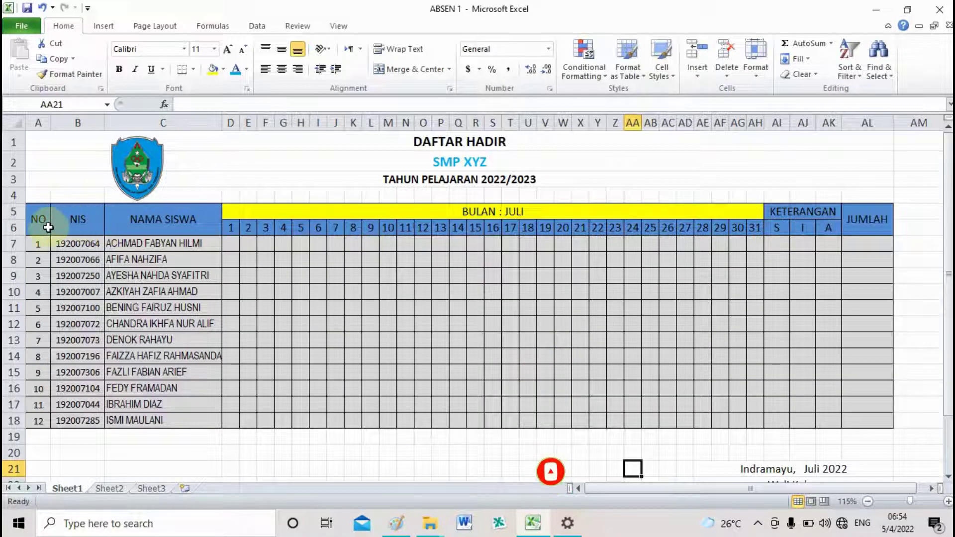
On header range A5:AL6, remove the bottom border and apply a double line style
drag(48, 221, 458, 229)
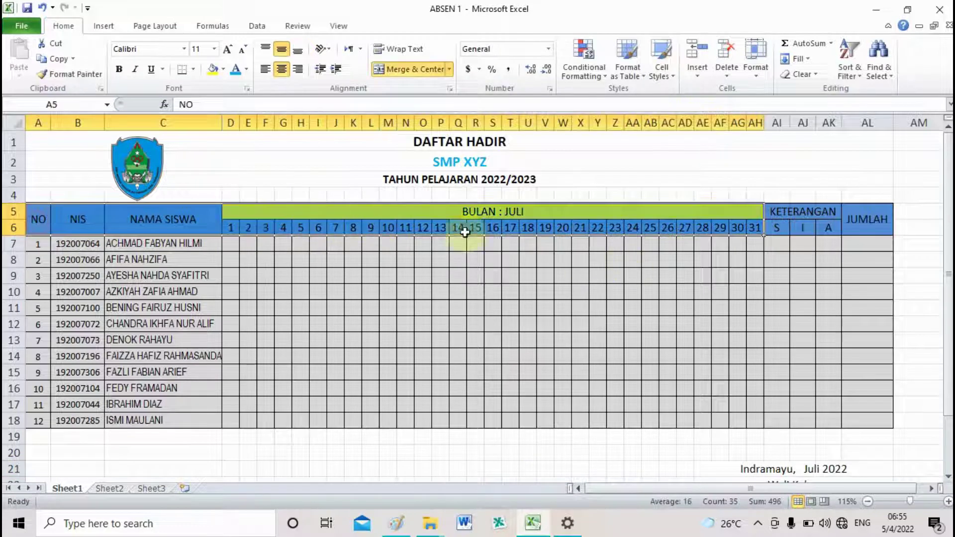
click(43, 221)
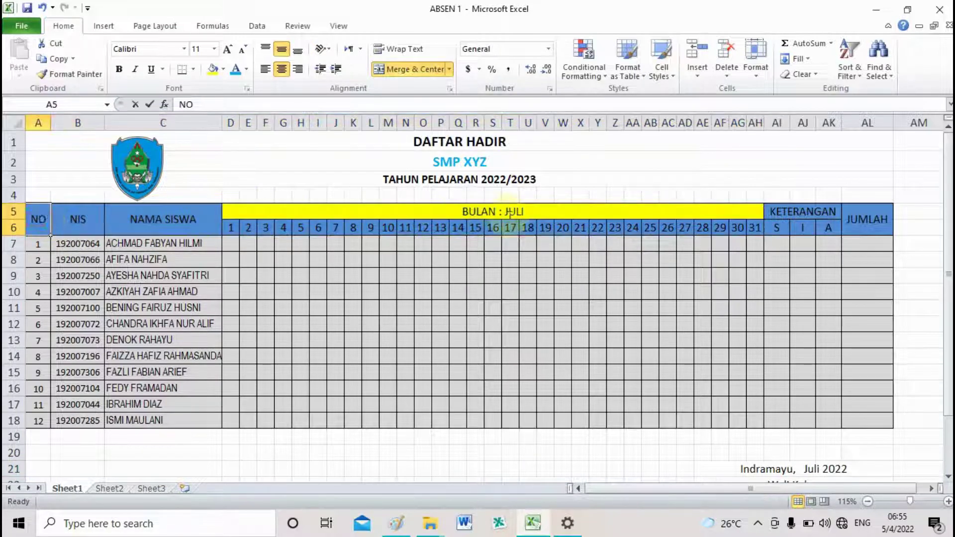
key(F2)
shift+click(868, 228)
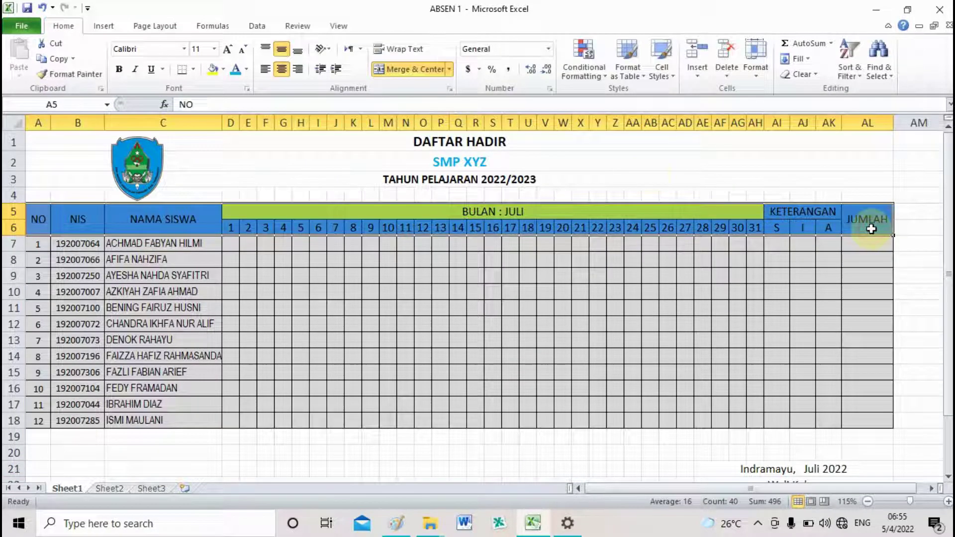
click(756, 75)
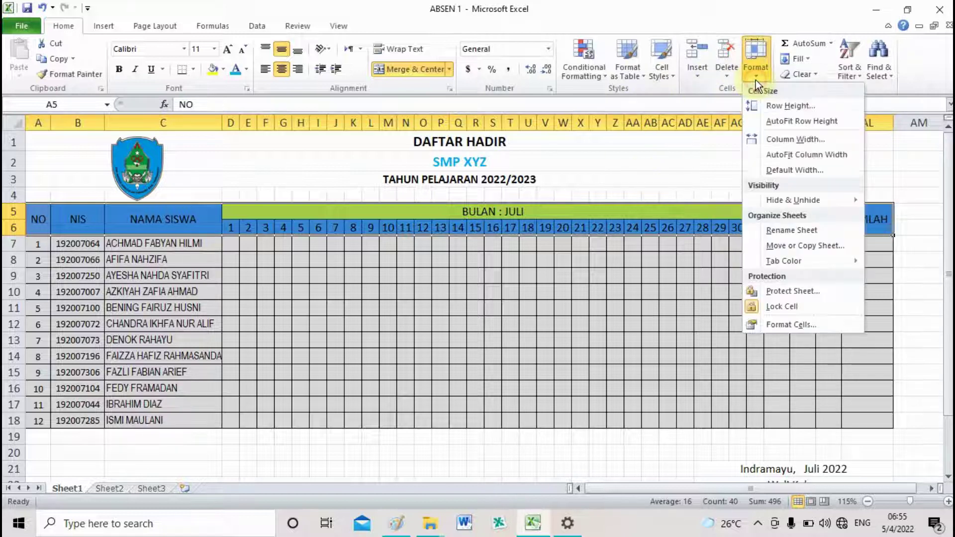
click(822, 326)
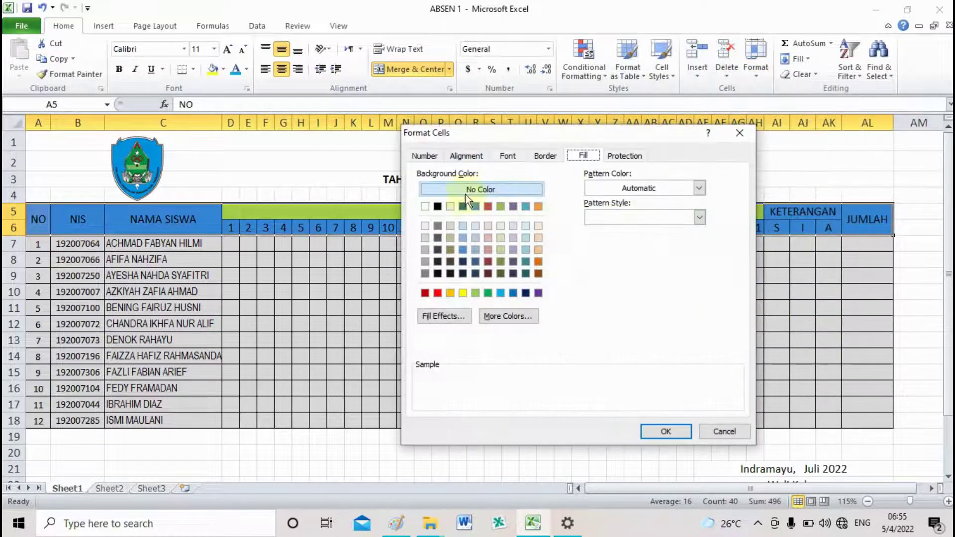
click(545, 157)
click(613, 303)
click(479, 269)
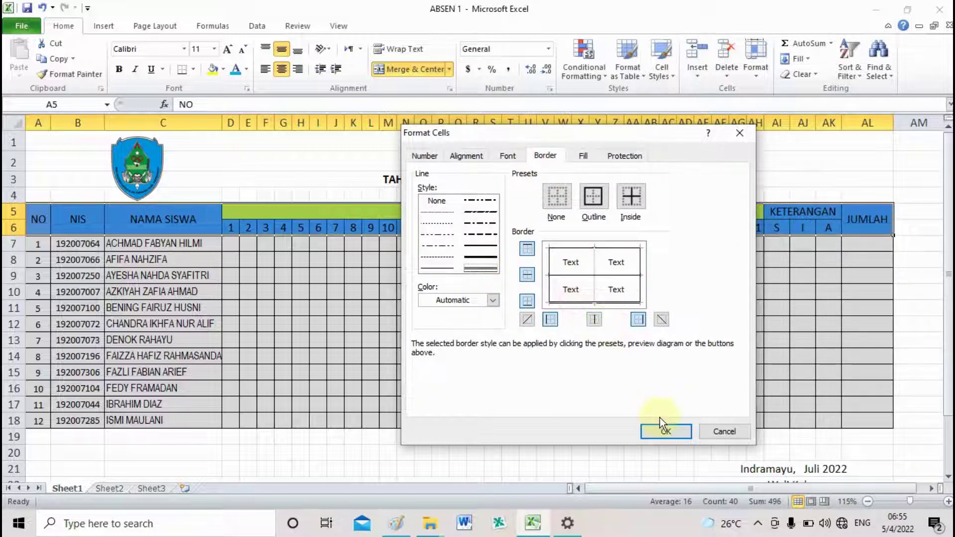
click(665, 431)
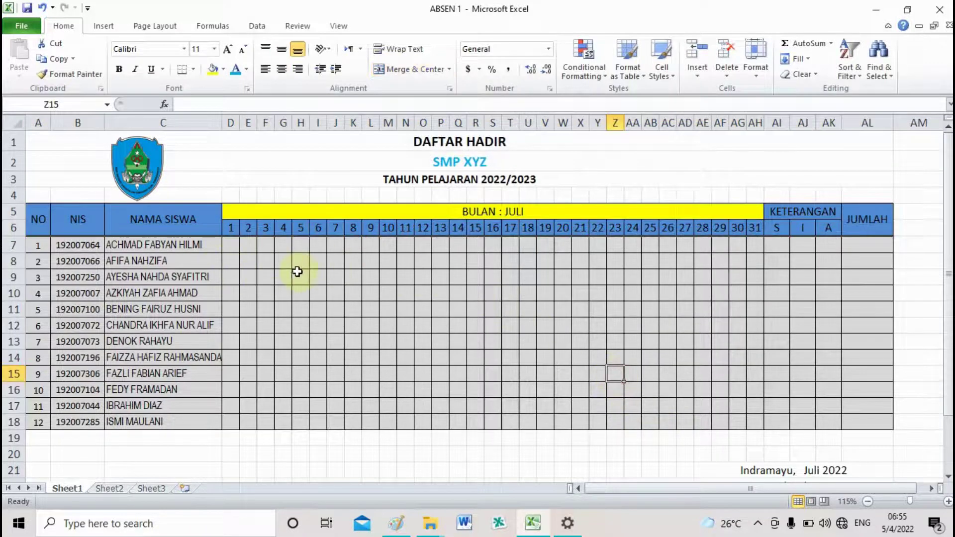
click(233, 243)
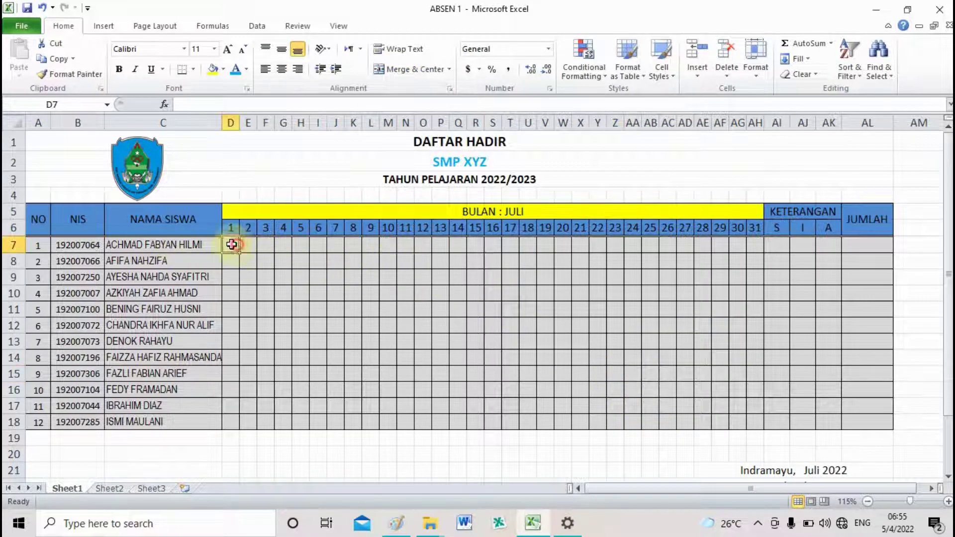
click(209, 227)
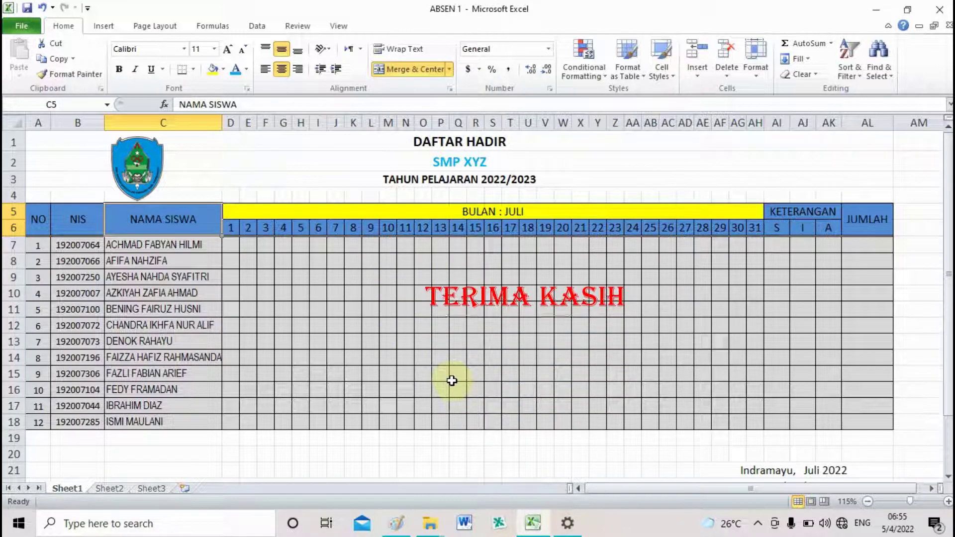
scroll(581, 382, down, 2)
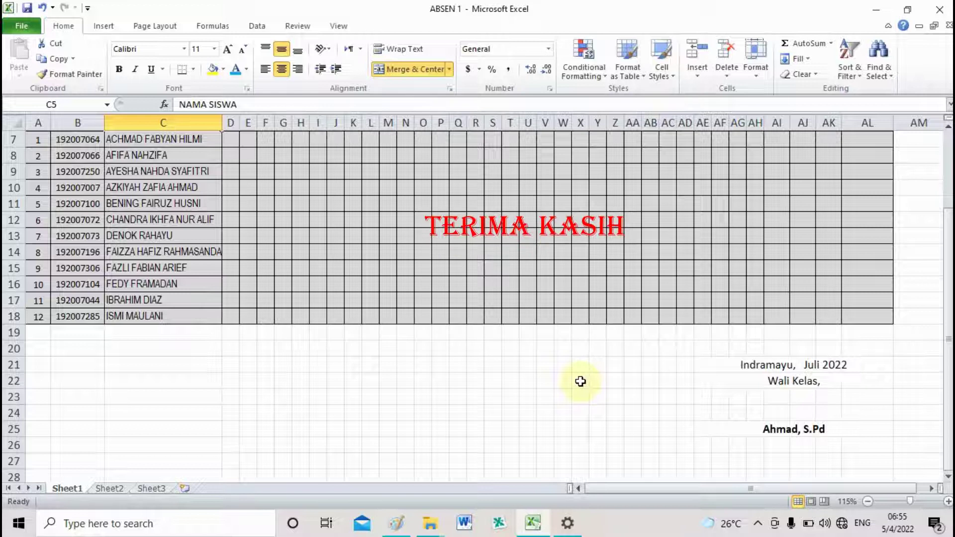
scroll(581, 383, up, 2)
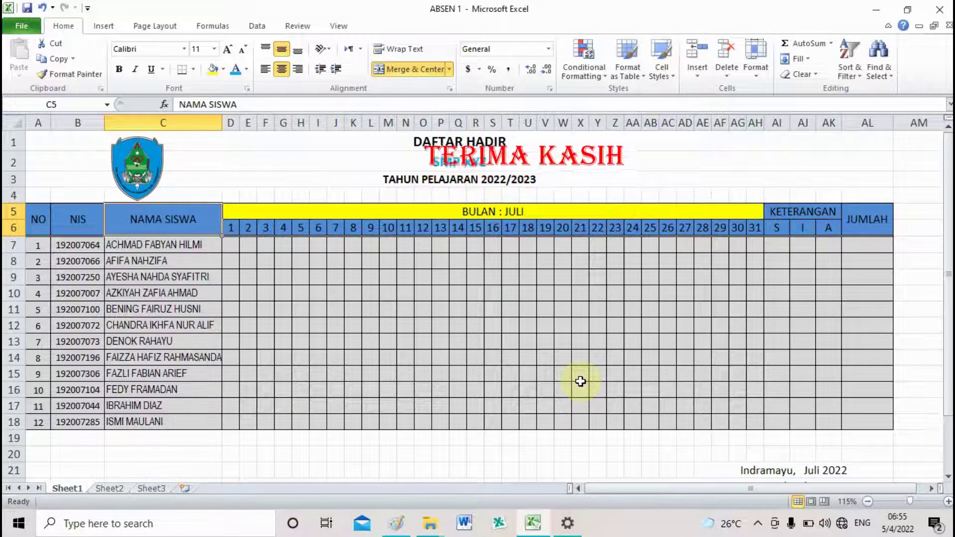